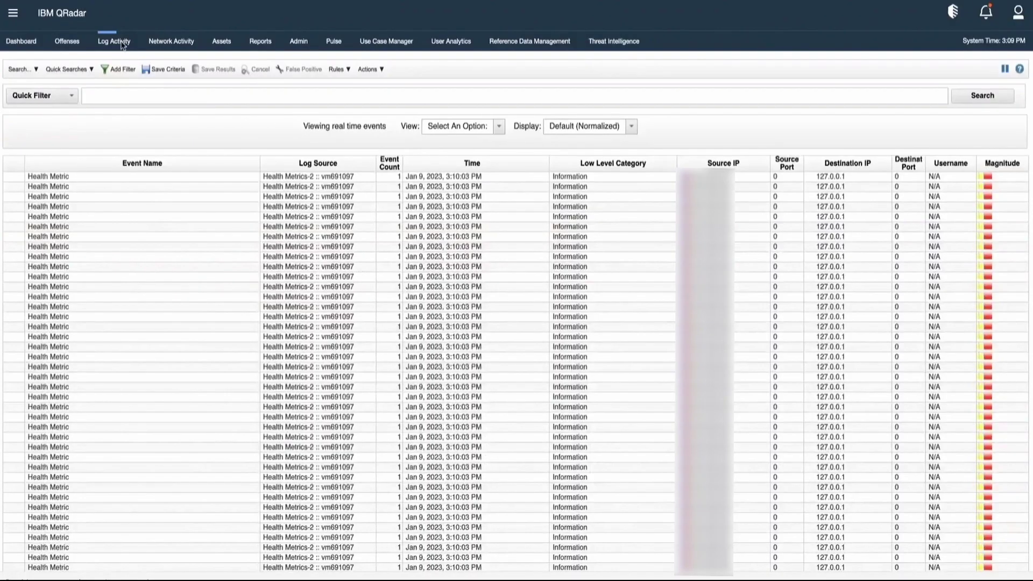
Reload the Log Activity event list in real-time view
left_click(121, 41)
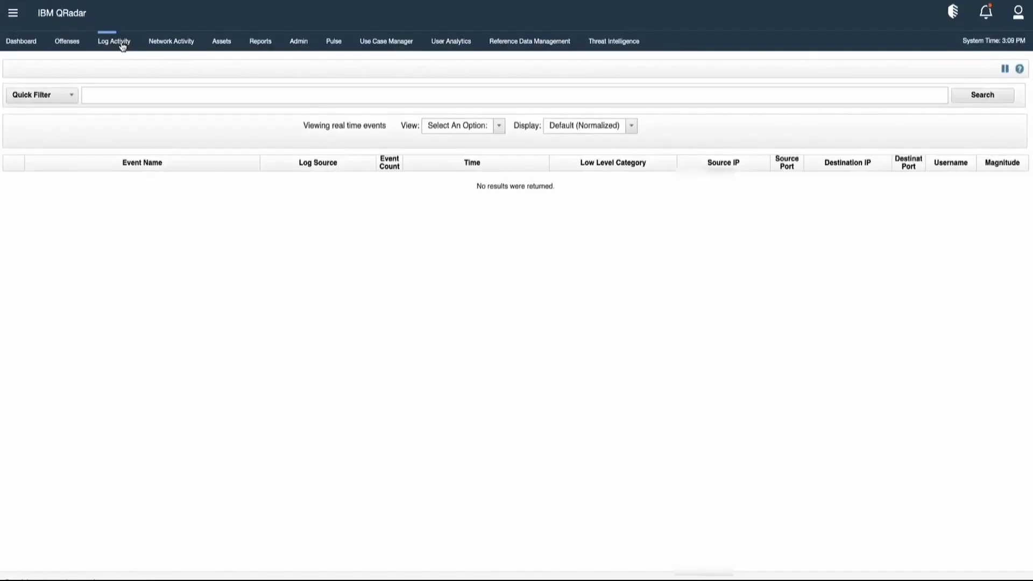
Add a Log Source [Indexed] Equals WindowsAuthServer filter to Log Activity
left_click(500, 126)
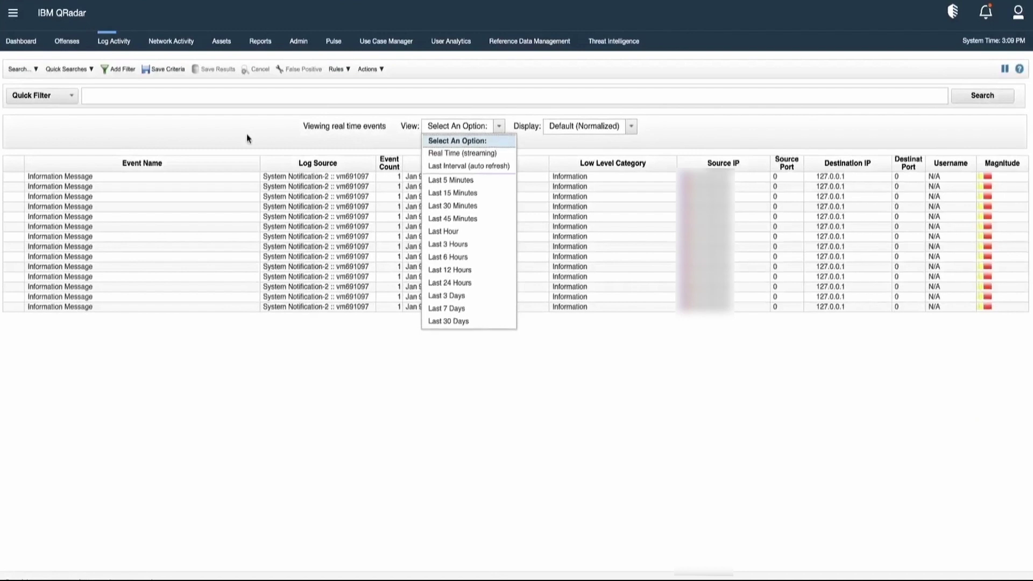
left_click(119, 70)
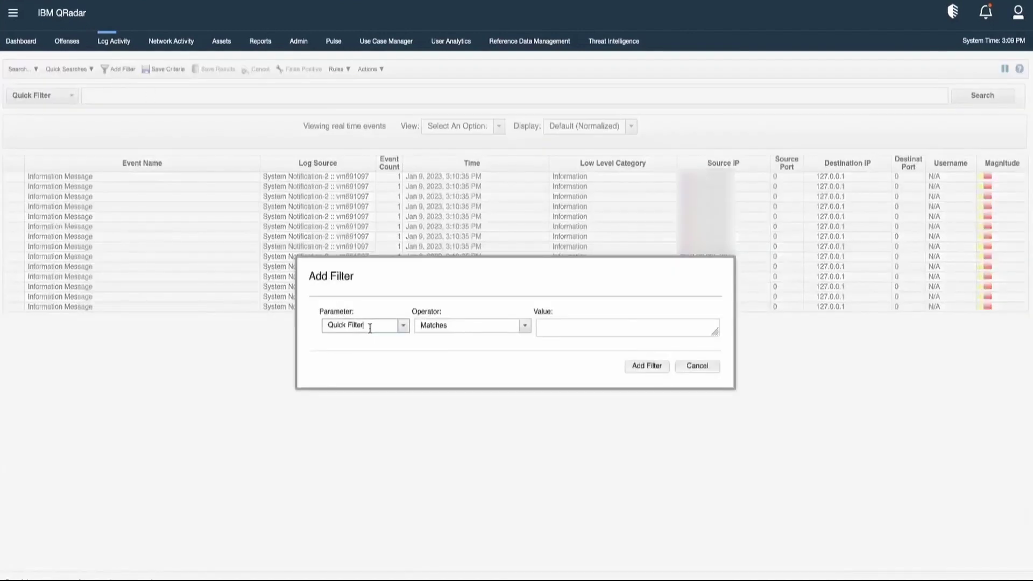
key("ctrl+a")
type("Log")
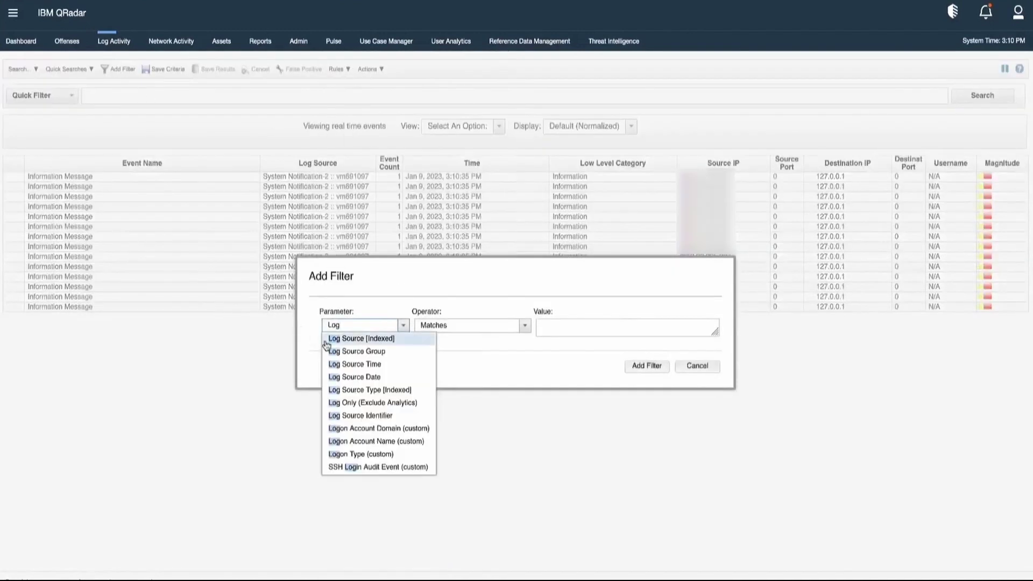
left_click(345, 338)
left_click(659, 343)
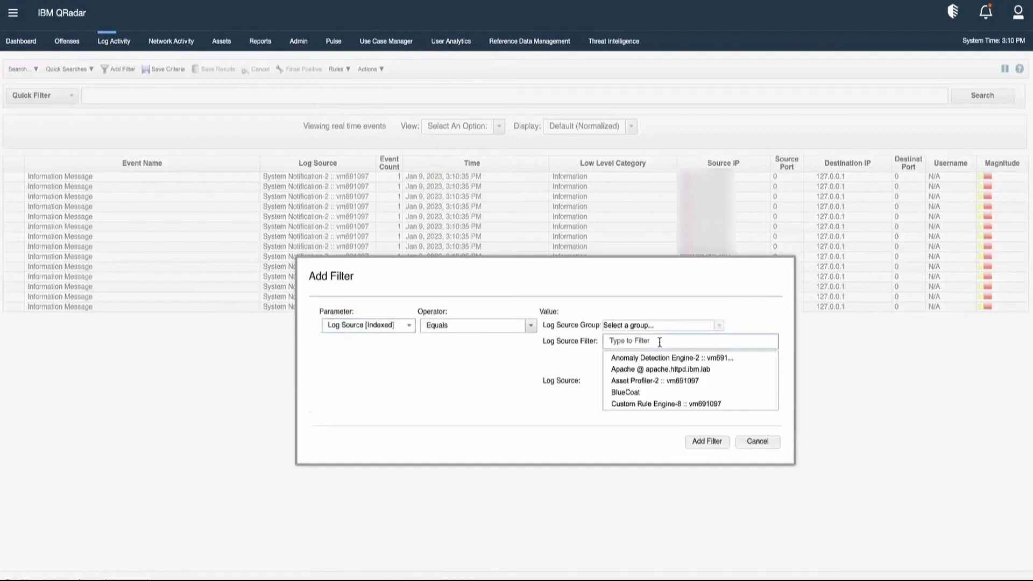
type("win")
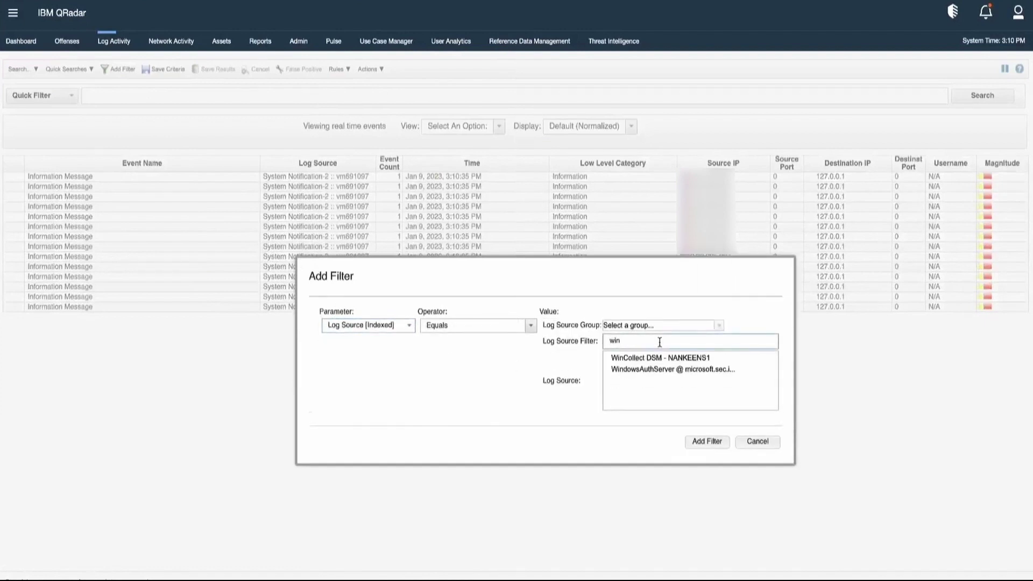
left_click(664, 371)
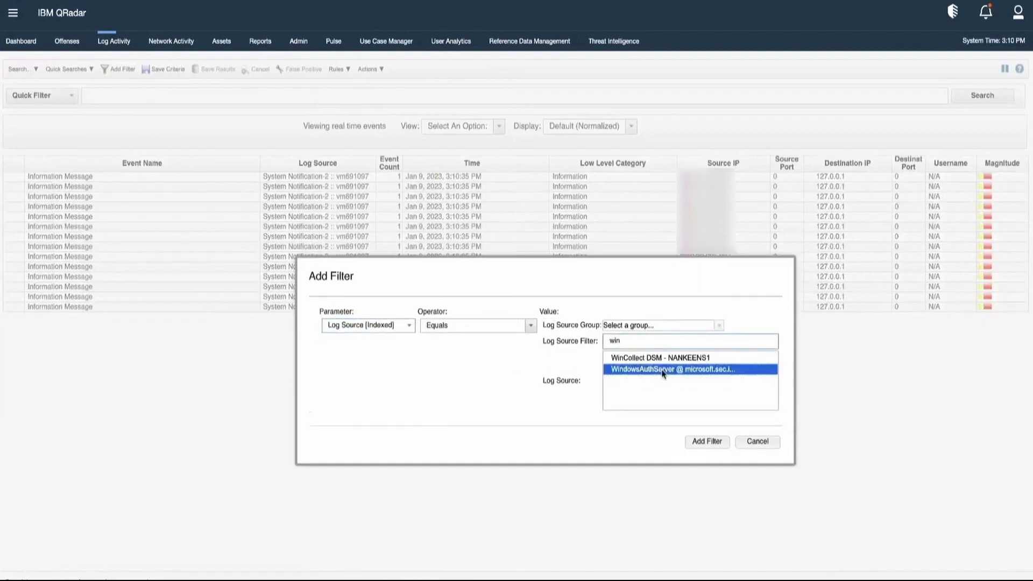
left_click(707, 441)
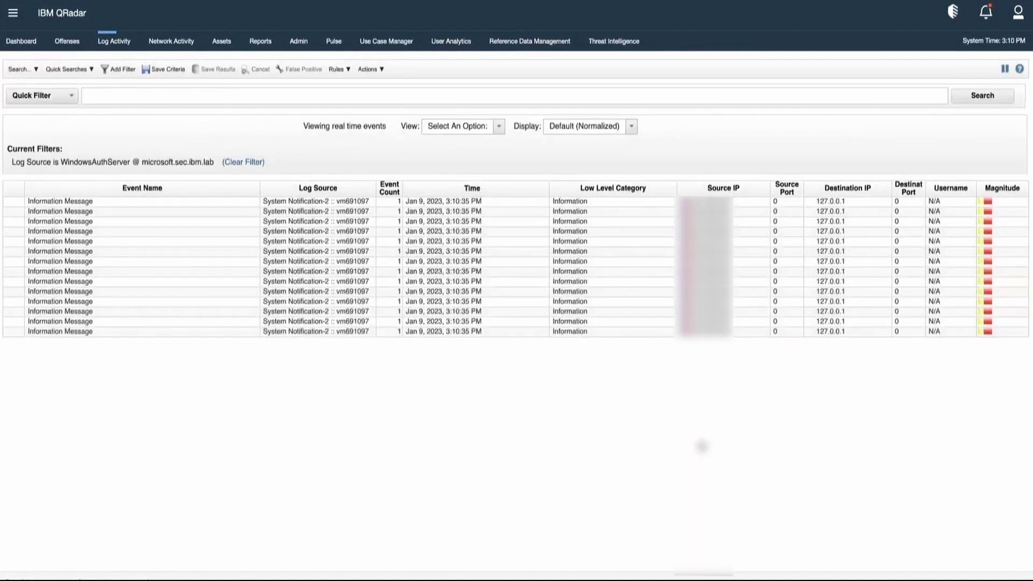
Stream in Real Time, sort by Time, and open the unknown Windows Auth Server event
left_click(499, 128)
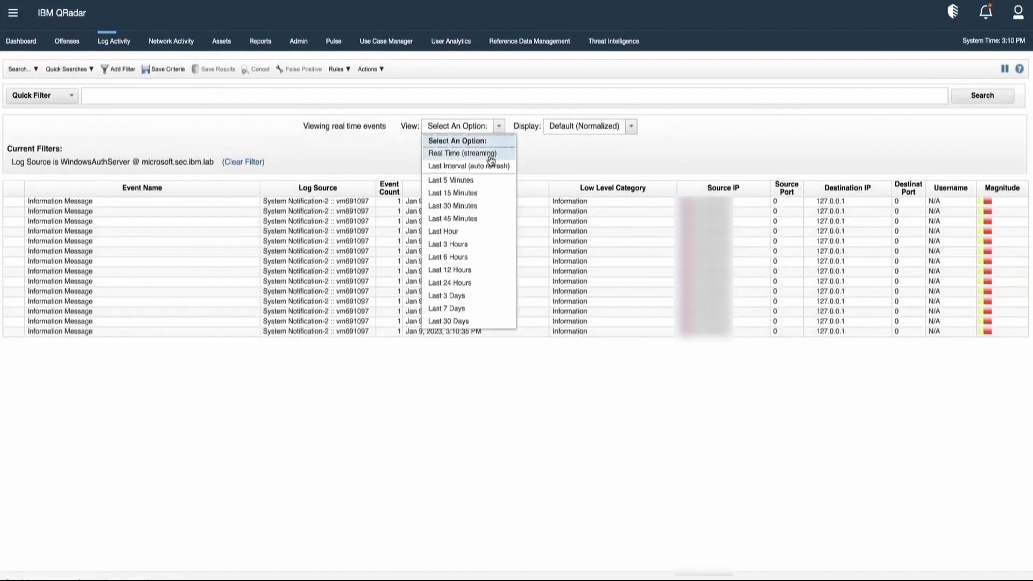
left_click(490, 153)
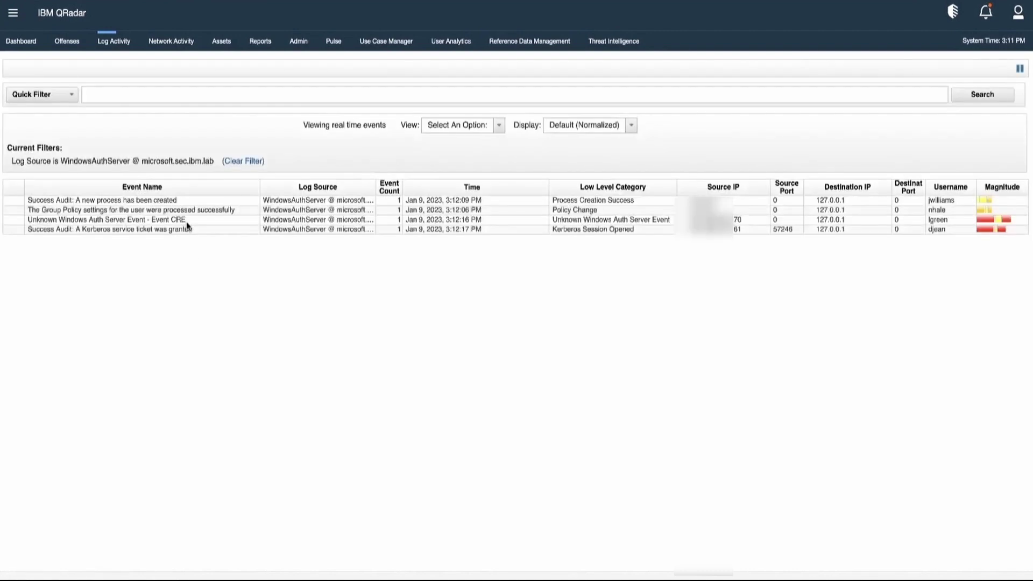
left_click(174, 229)
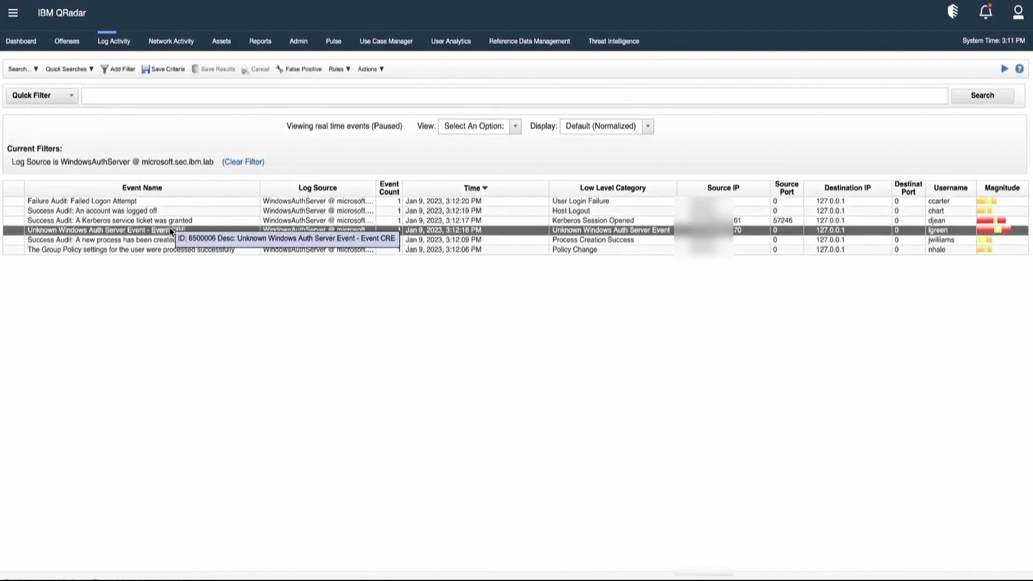
double_click(169, 227)
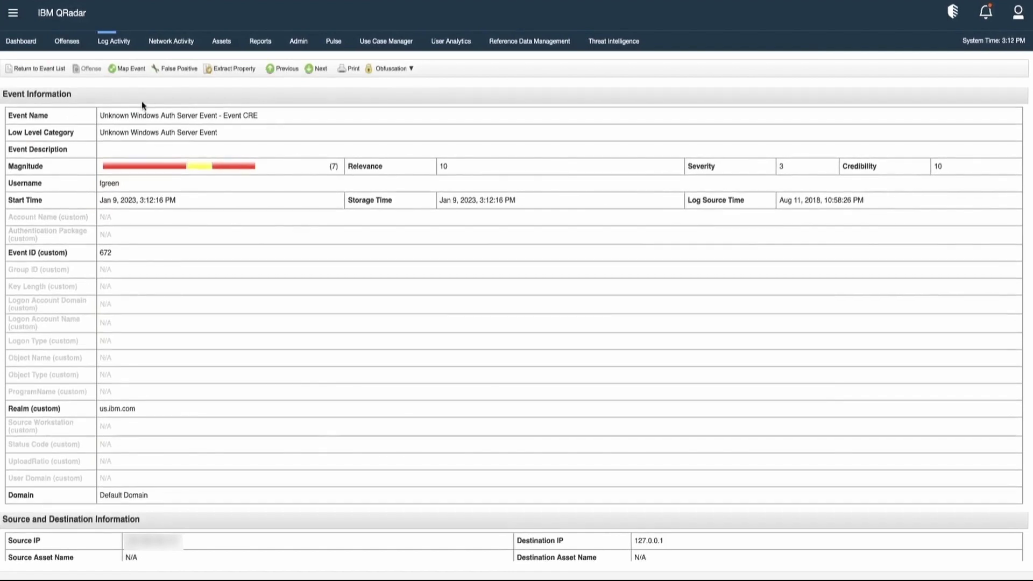
Browse Kerberos Session Denied QIDs in Map Event, then close the window without mapping
left_click(130, 69)
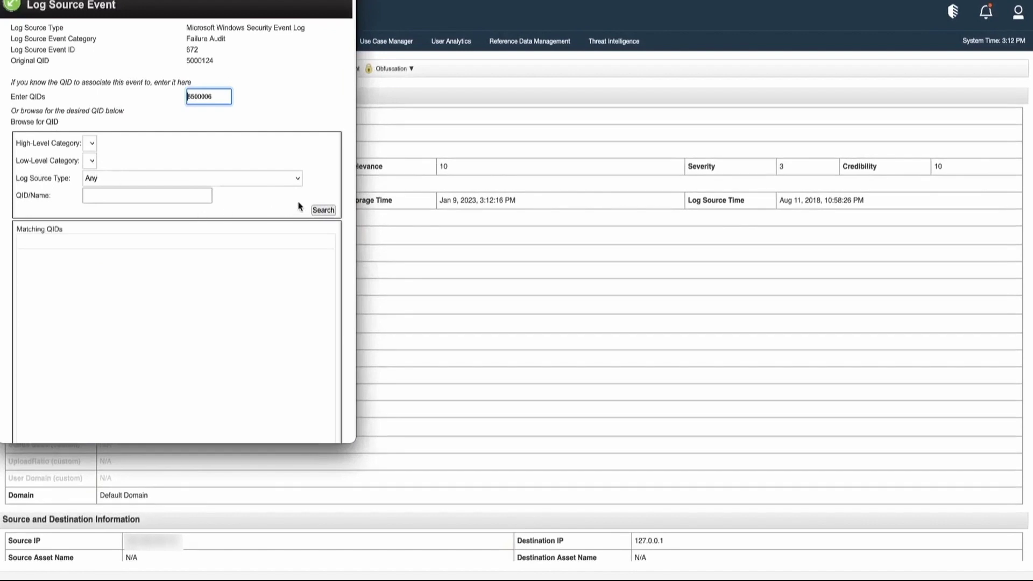
left_click(324, 211)
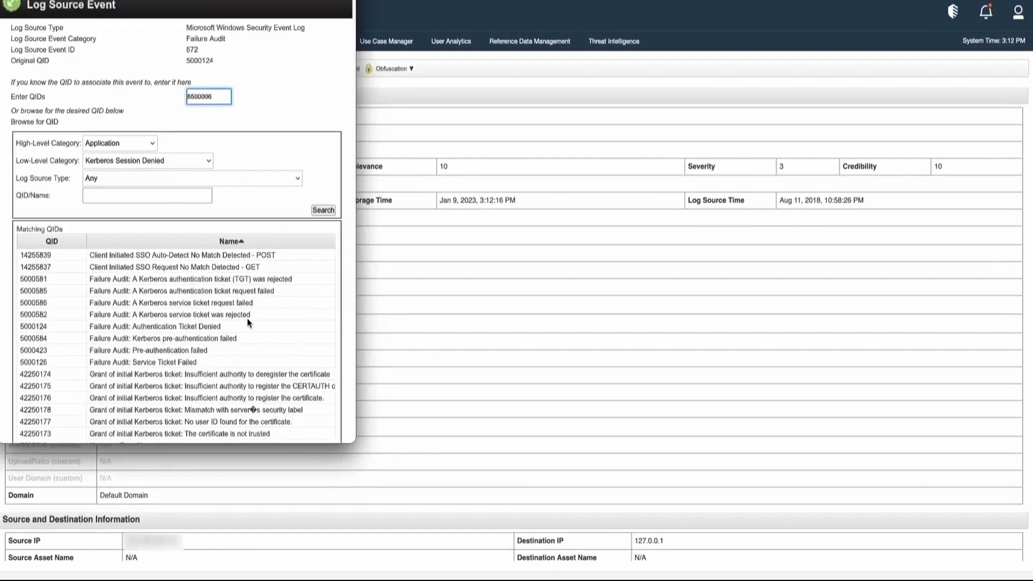
scroll(249, 401, "down", 3)
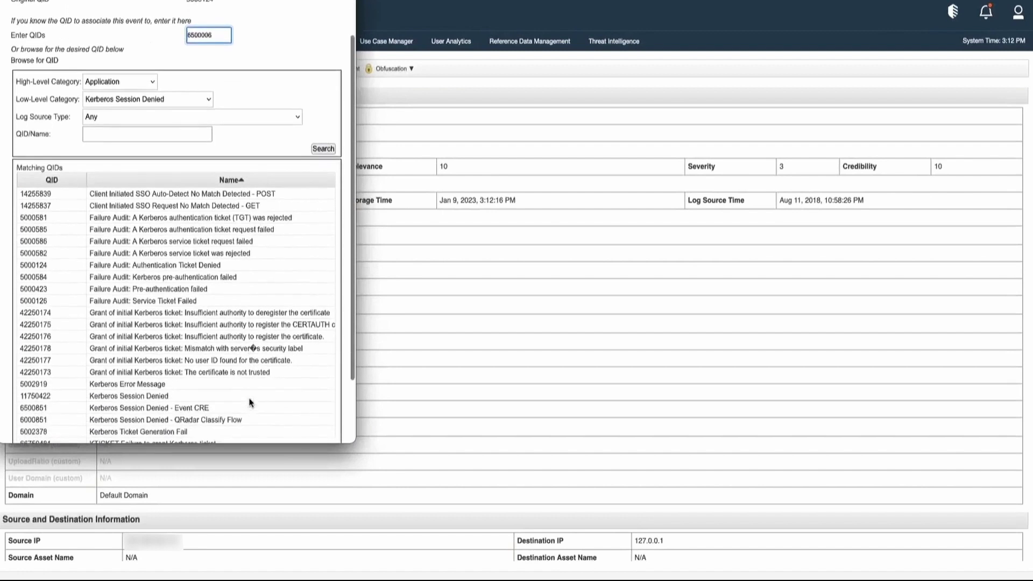
scroll(249, 402, "down", 4)
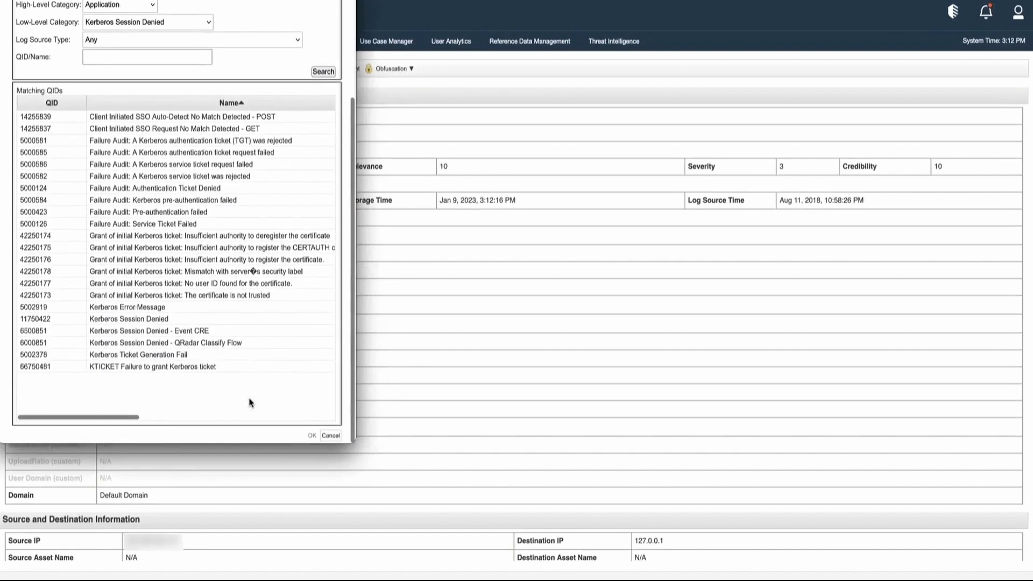
scroll(249, 403, "up", 3)
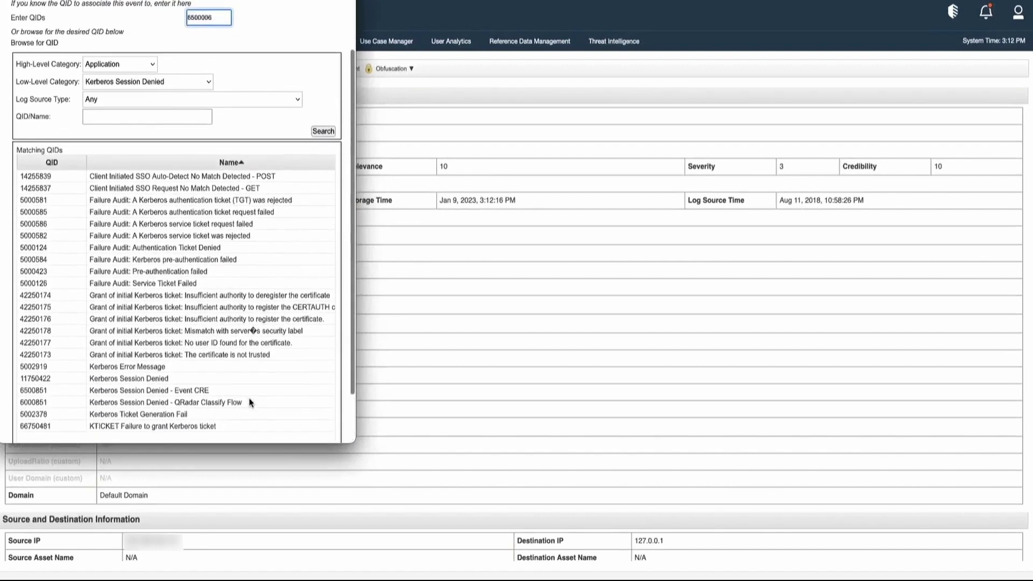
scroll(250, 402, "down", 3)
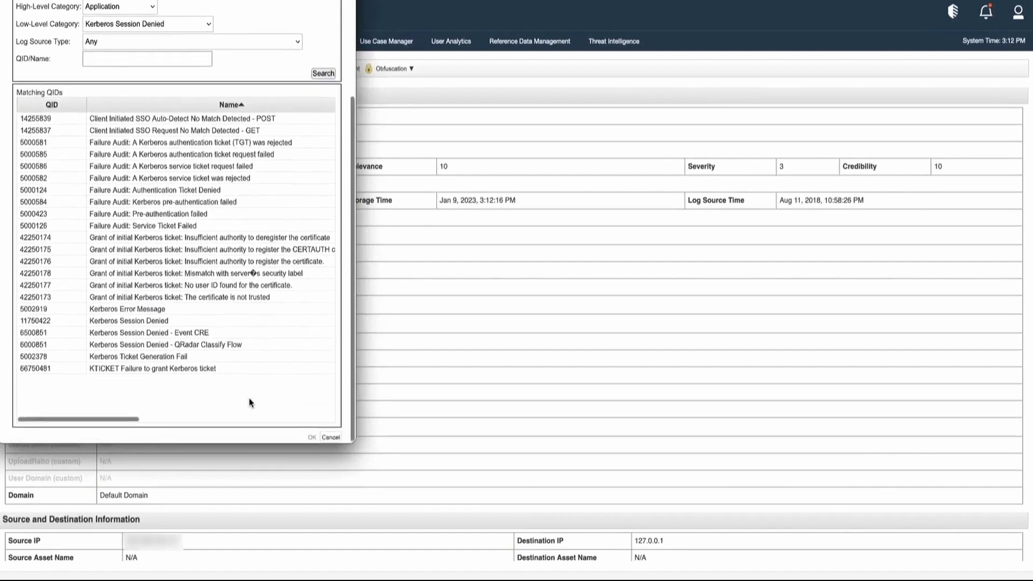
scroll(249, 403, "up", 3)
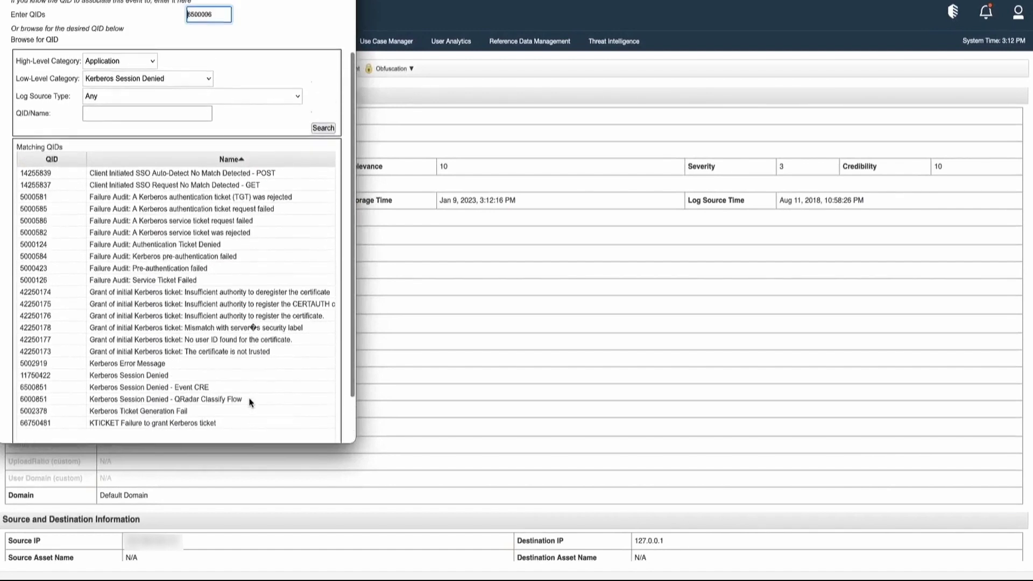
scroll(249, 402, "up", 3)
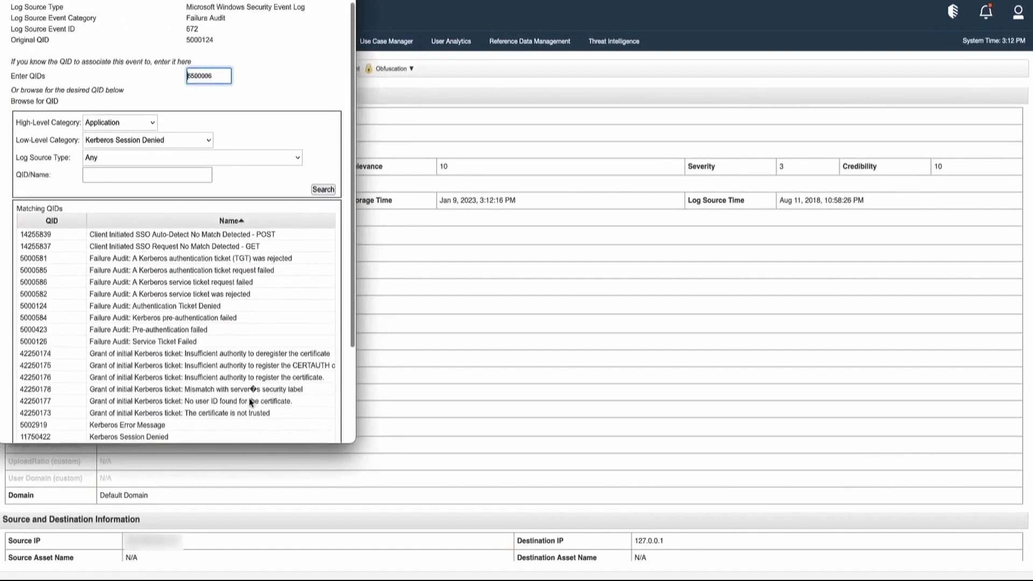
scroll(249, 403, "up", 1)
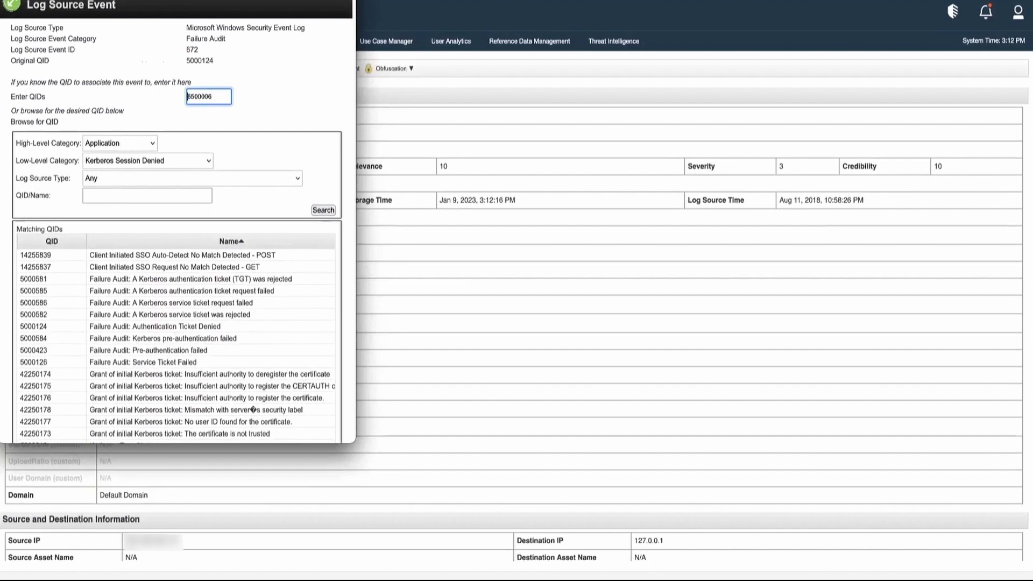
key("Return")
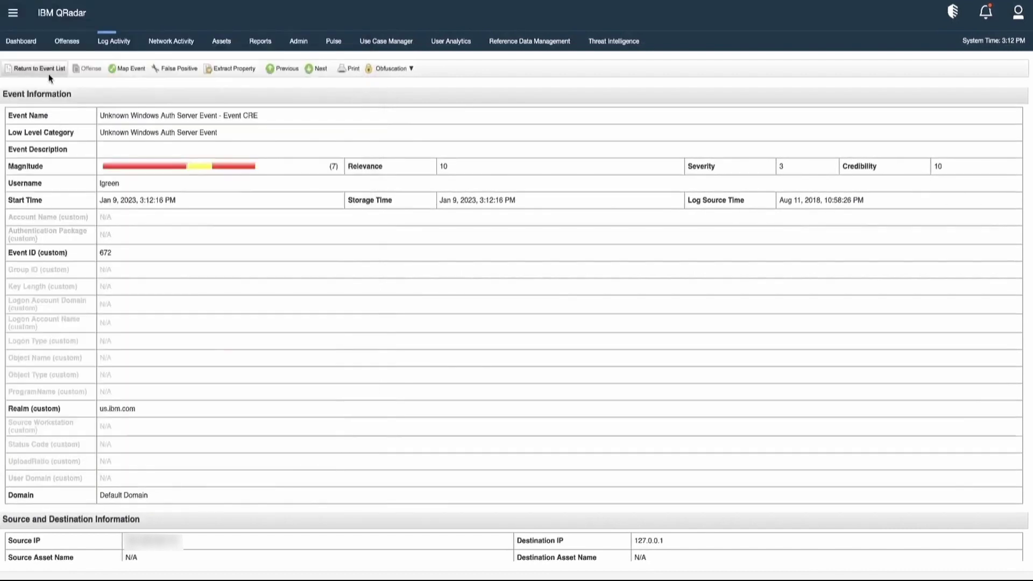
Back on the event list, filter to Event Is Unparsed = True over the Last 5 Minutes
left_click(48, 73)
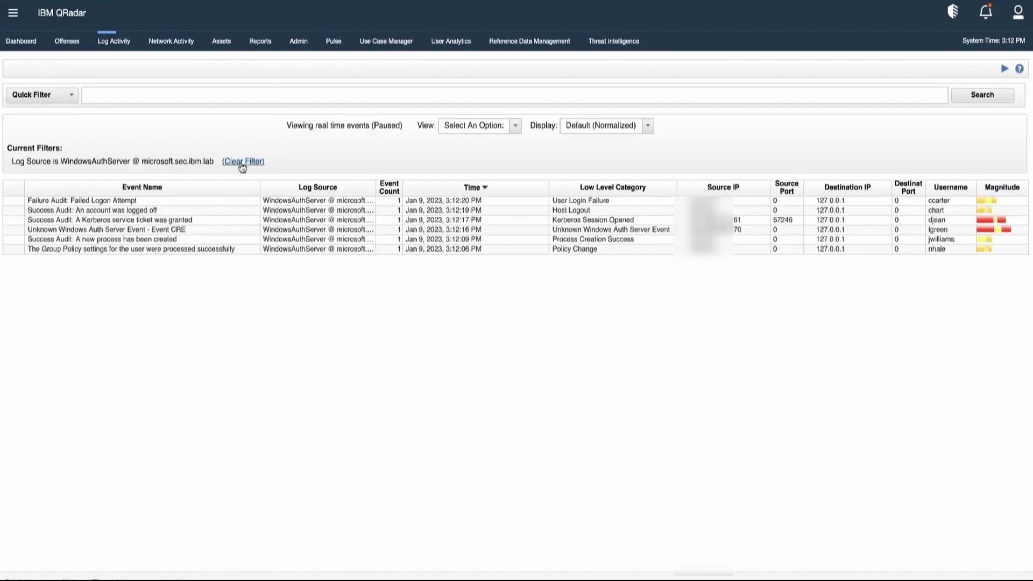
left_click(242, 163)
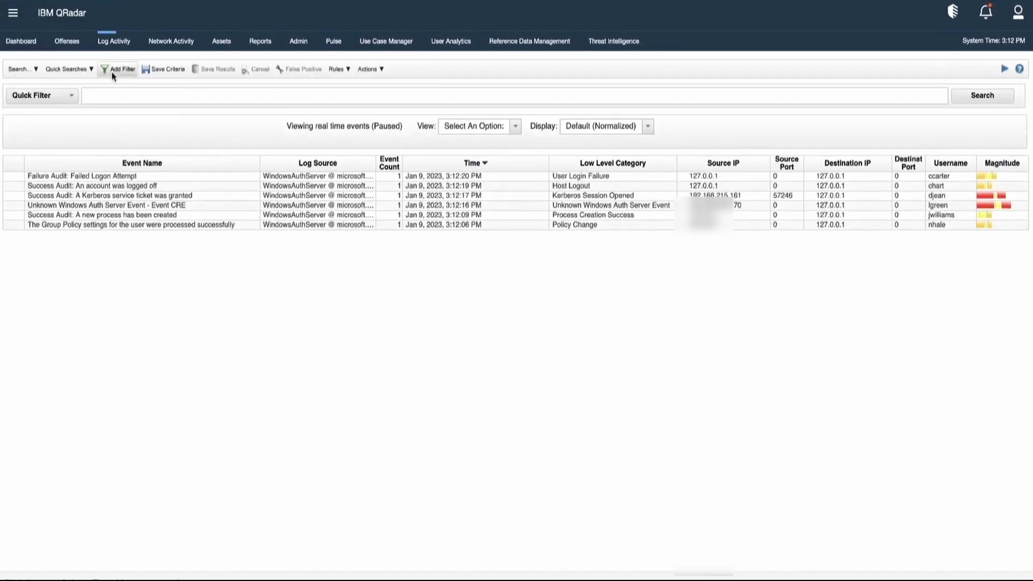
left_click(112, 70)
left_click(378, 324)
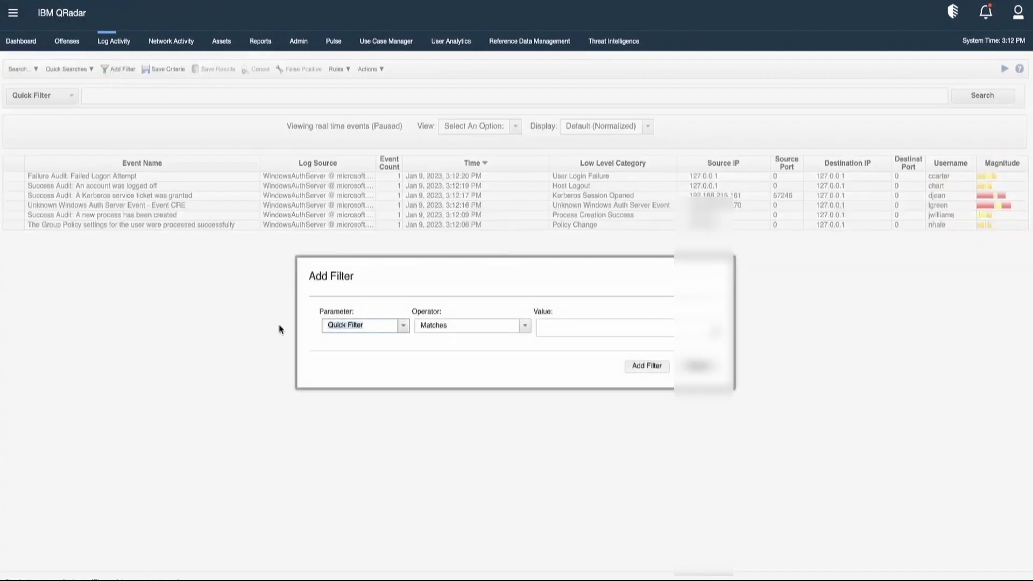
type("event")
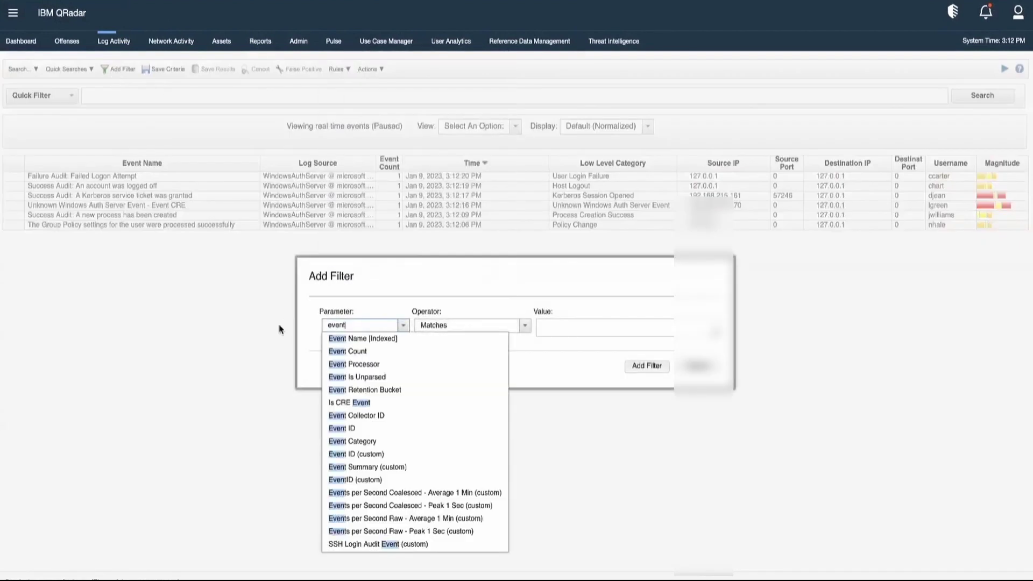
left_click(366, 377)
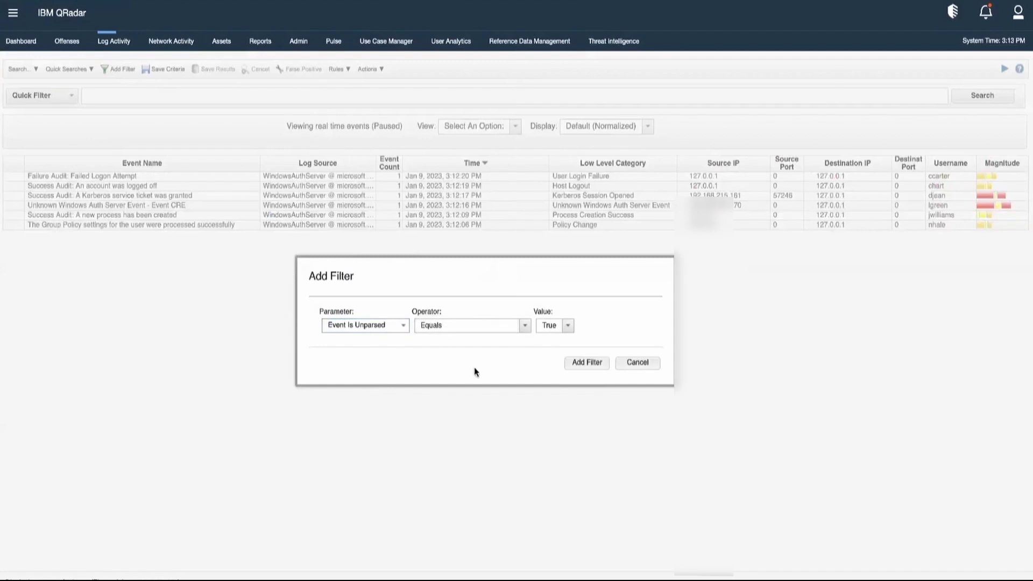
left_click(593, 363)
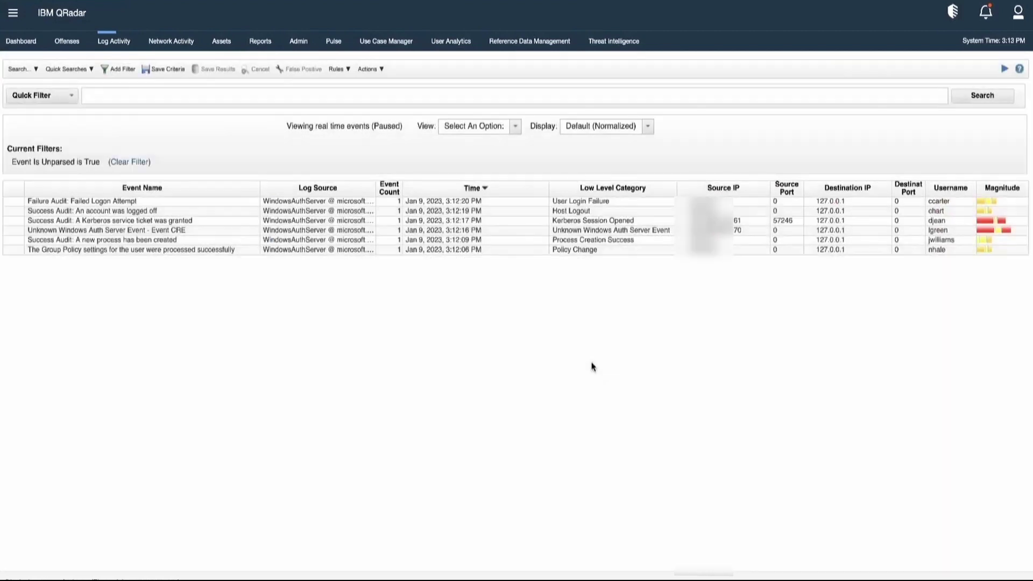
left_click(517, 135)
left_click(506, 182)
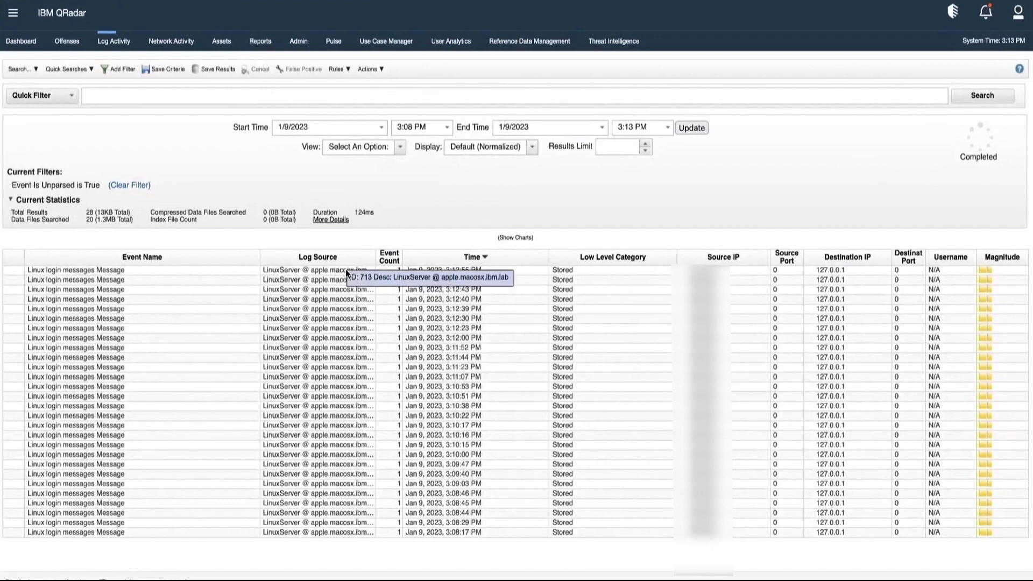
Open the first stored Linux login event in the DSM Editor
right_click(340, 272)
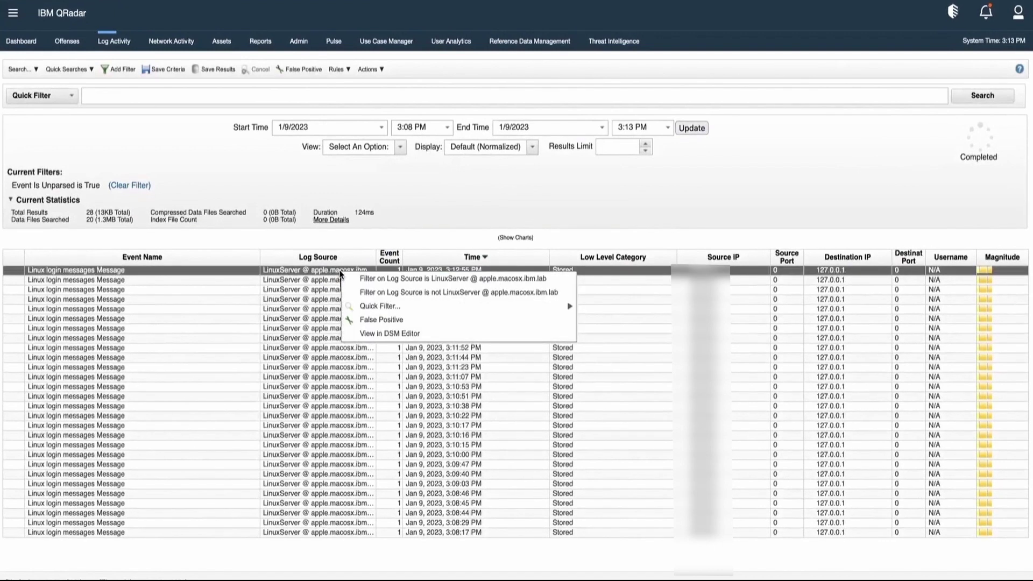
left_click(388, 333)
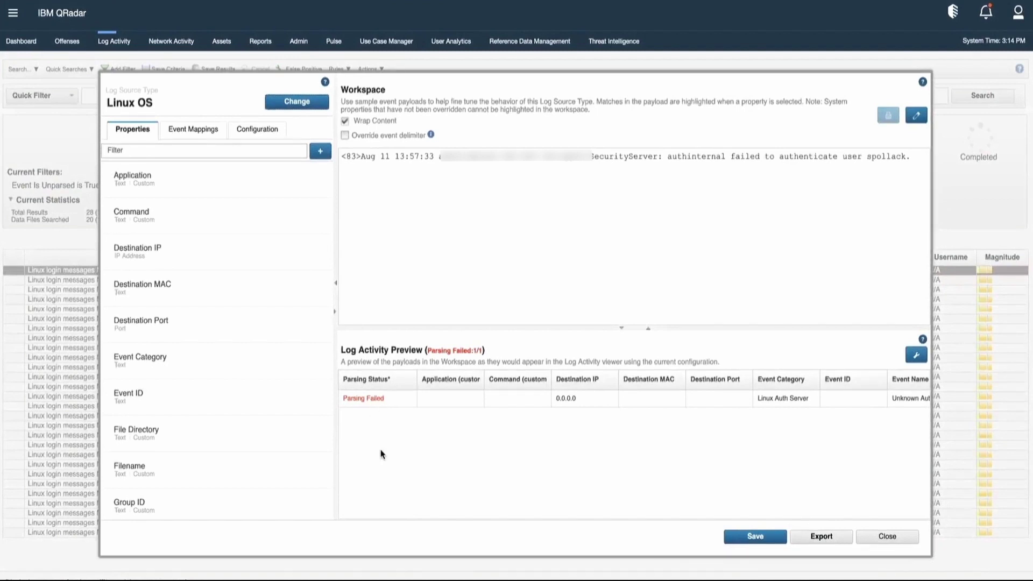
Clear all columns in the Log Activity Preview column settings
left_click(916, 356)
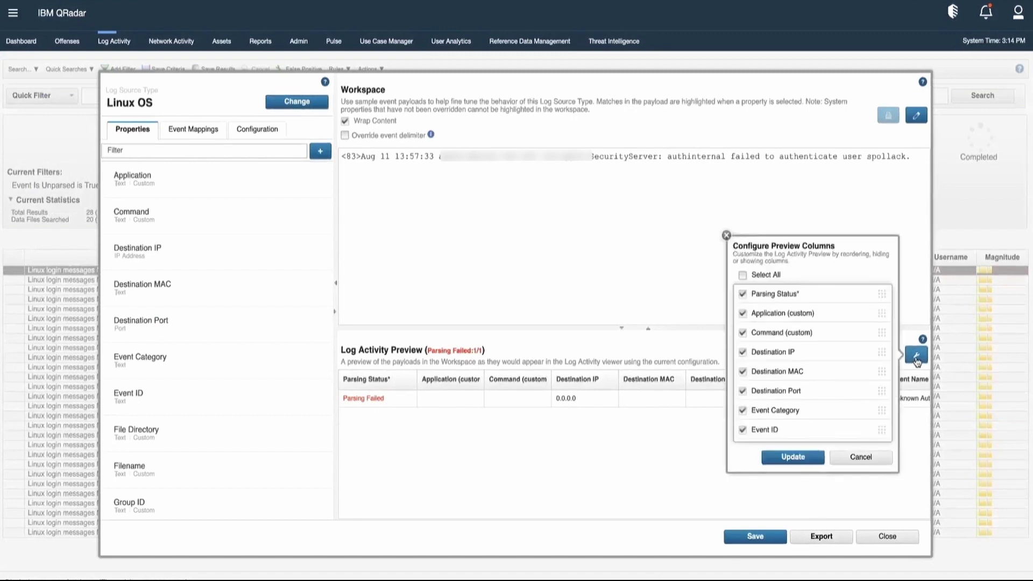
left_click(742, 332)
left_click(743, 313)
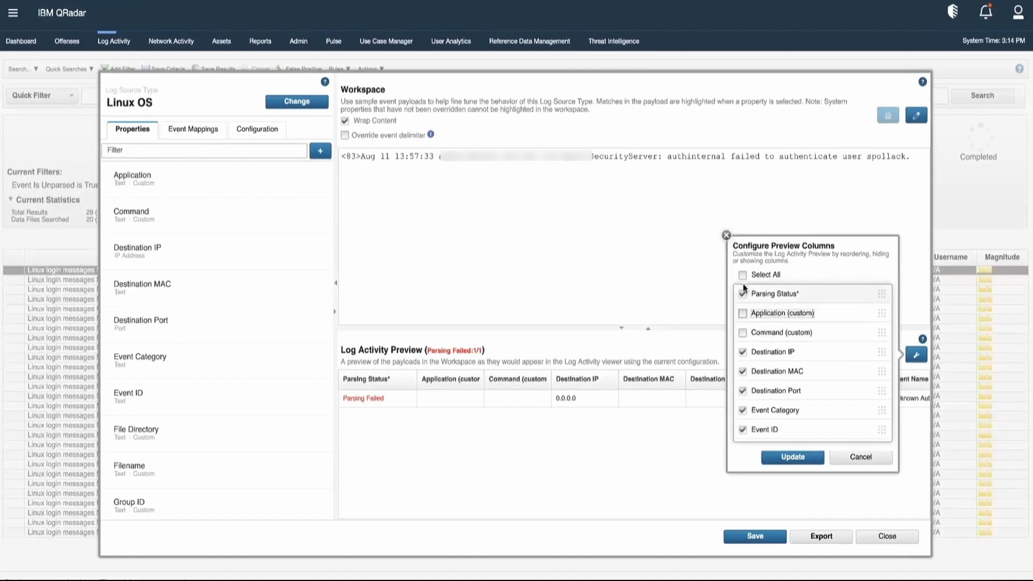
left_click(743, 276)
left_click(743, 276)
Show only Parsing Status, Destination IP, Event ID and Event Name, then view Event Mappings
left_click(741, 294)
scroll(745, 367, "down", 1)
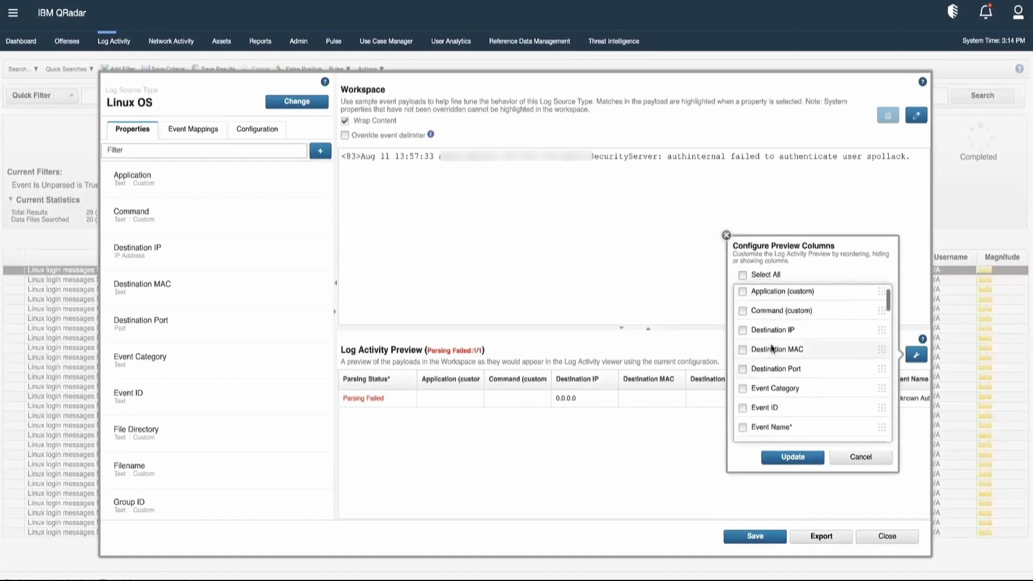
left_click(743, 326)
scroll(770, 364, "down", 2)
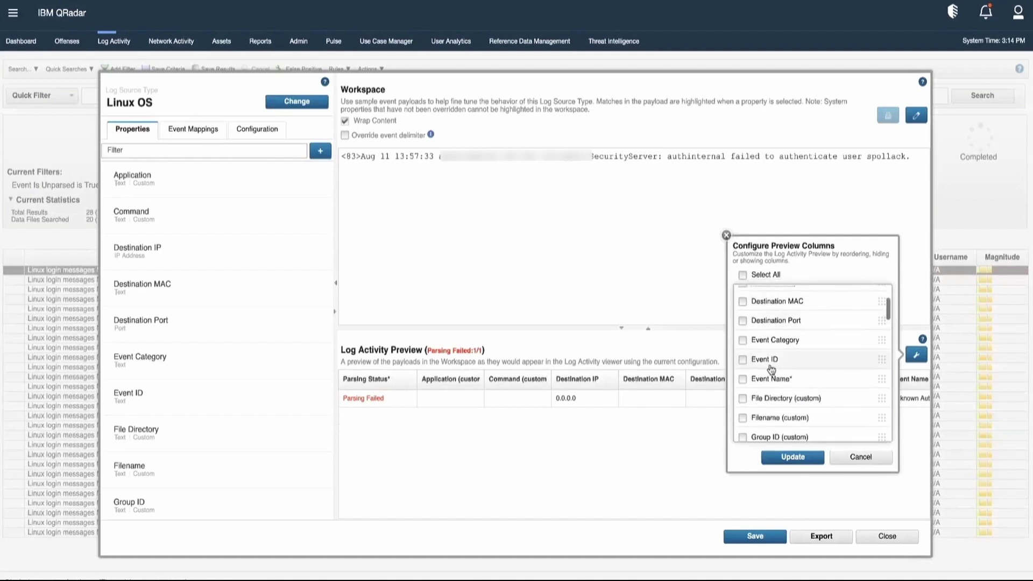
left_click(742, 350)
scroll(741, 345, "down", 1)
left_click(742, 329)
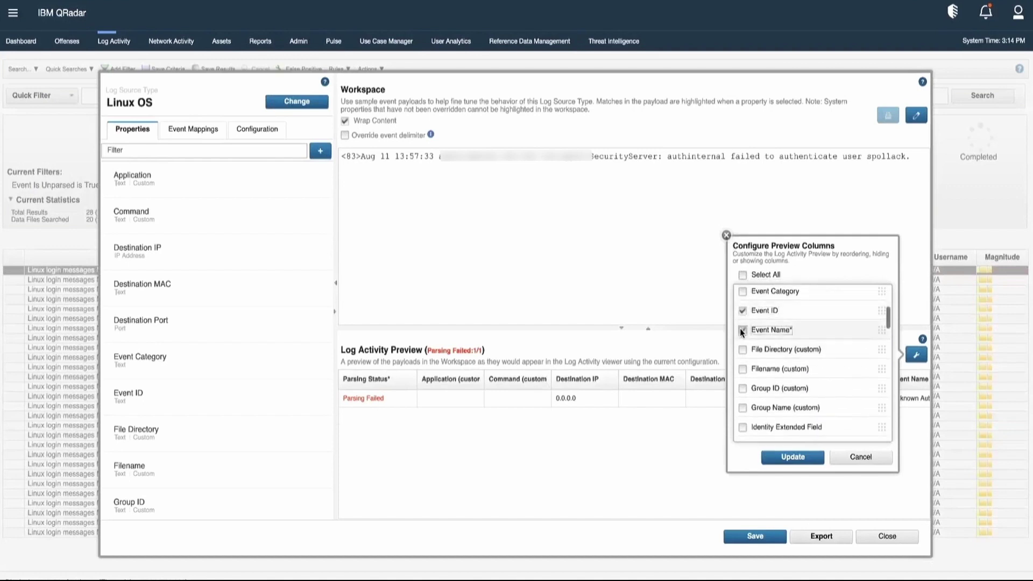
left_click(793, 456)
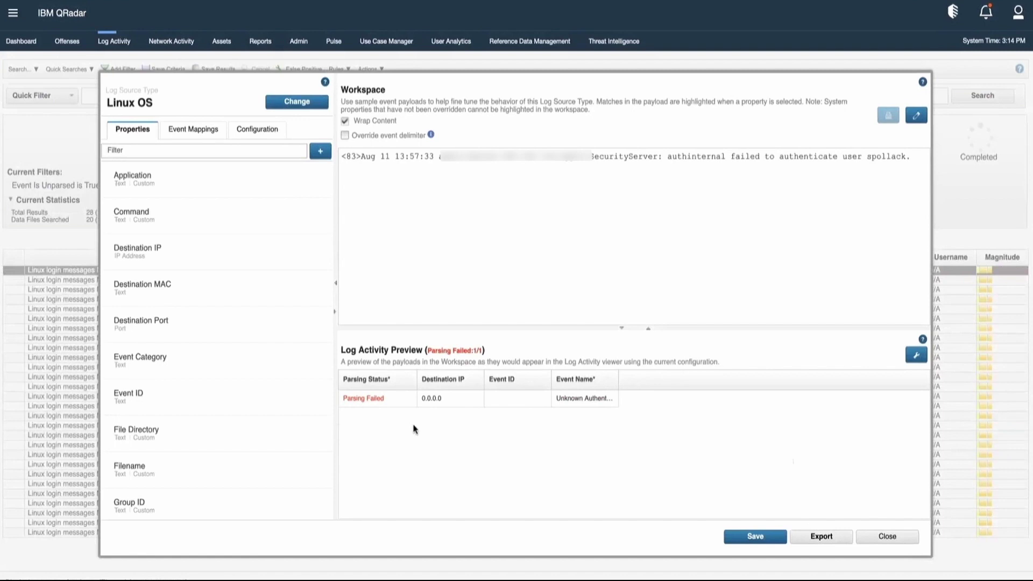
left_click(208, 136)
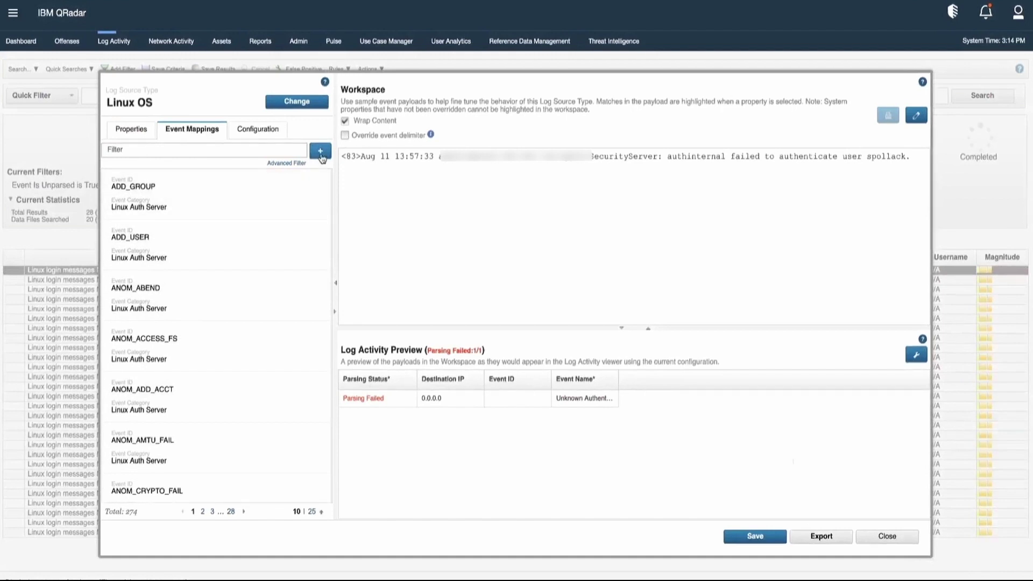
Begin a new Linux OS event mapping and start a new QID record from Choose QID
left_click(321, 154)
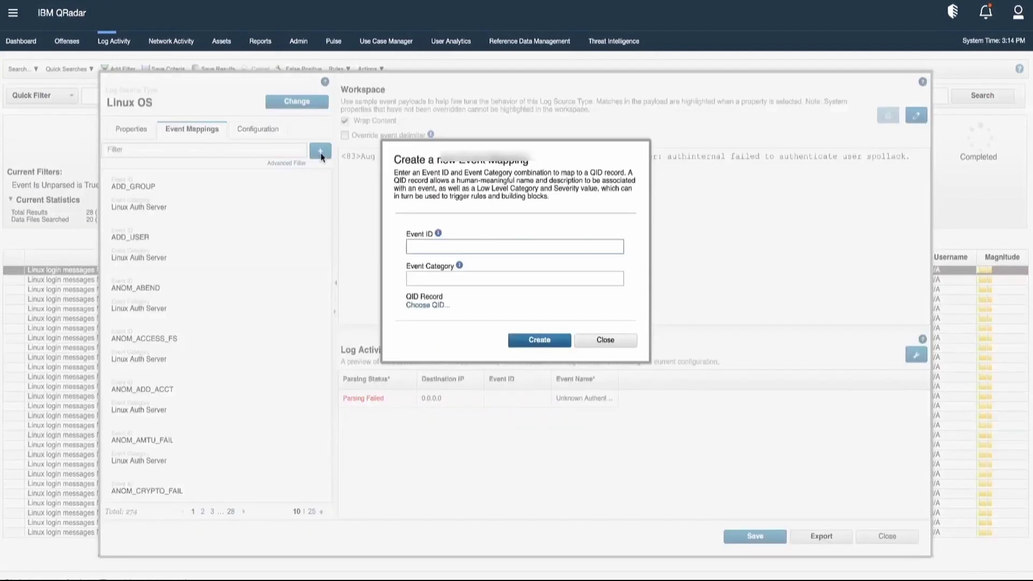
left_click(424, 305)
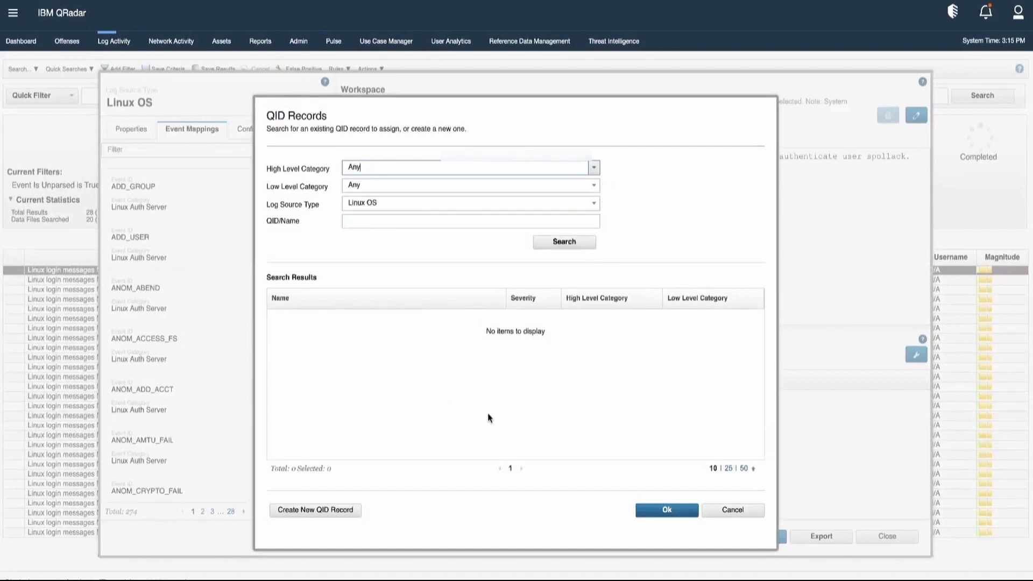
left_click(344, 516)
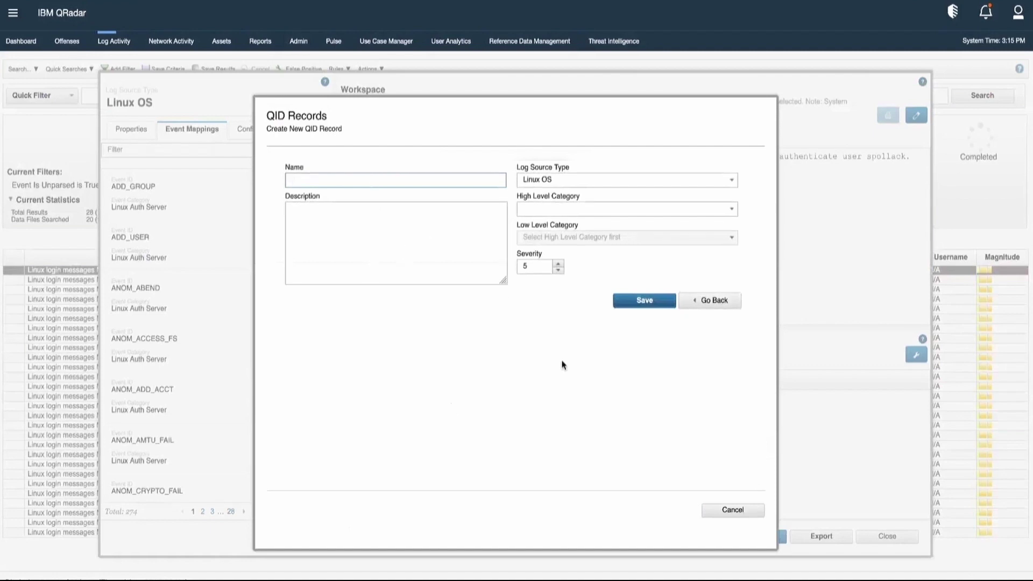
Cancel the QID record, returning to the empty Create a new Event Mapping dialog
left_click(734, 510)
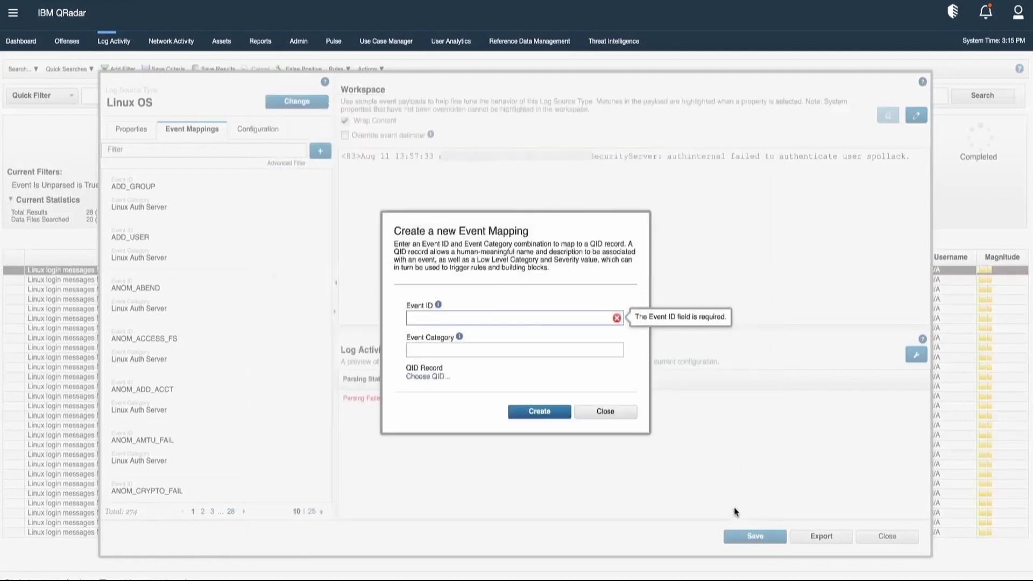